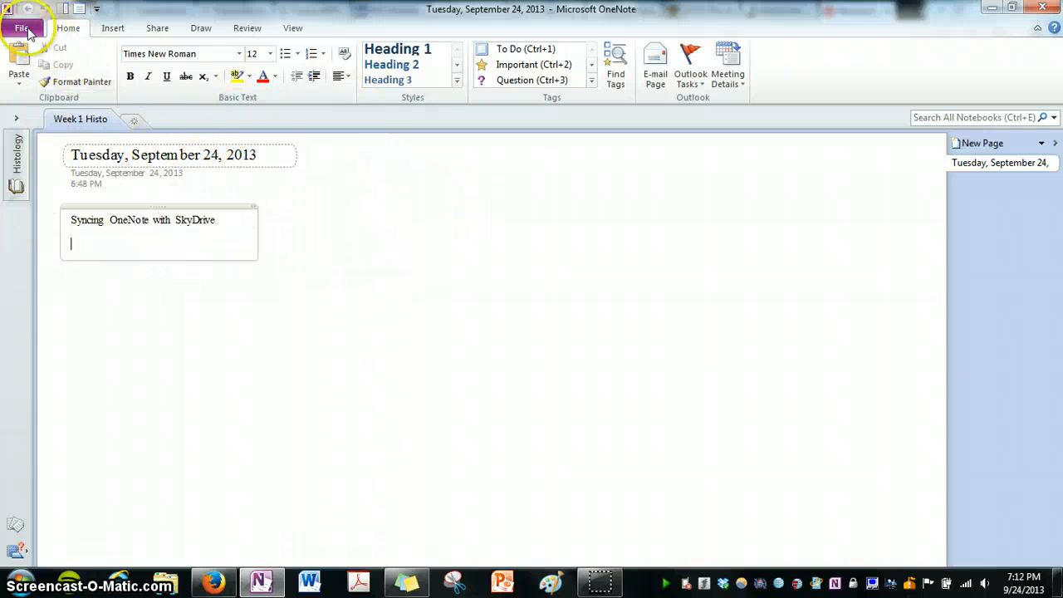
# - Open the web sharing options for the Histology notebook and go to the Microsoft account registration form for SkyDrive
pyautogui.click(22, 29)
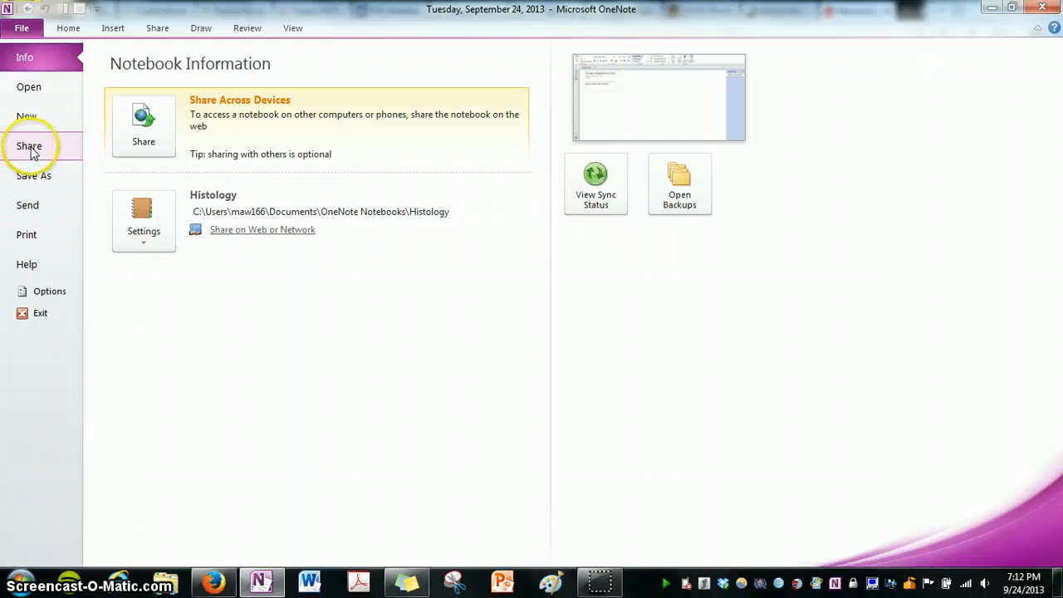
pyautogui.click(260, 231)
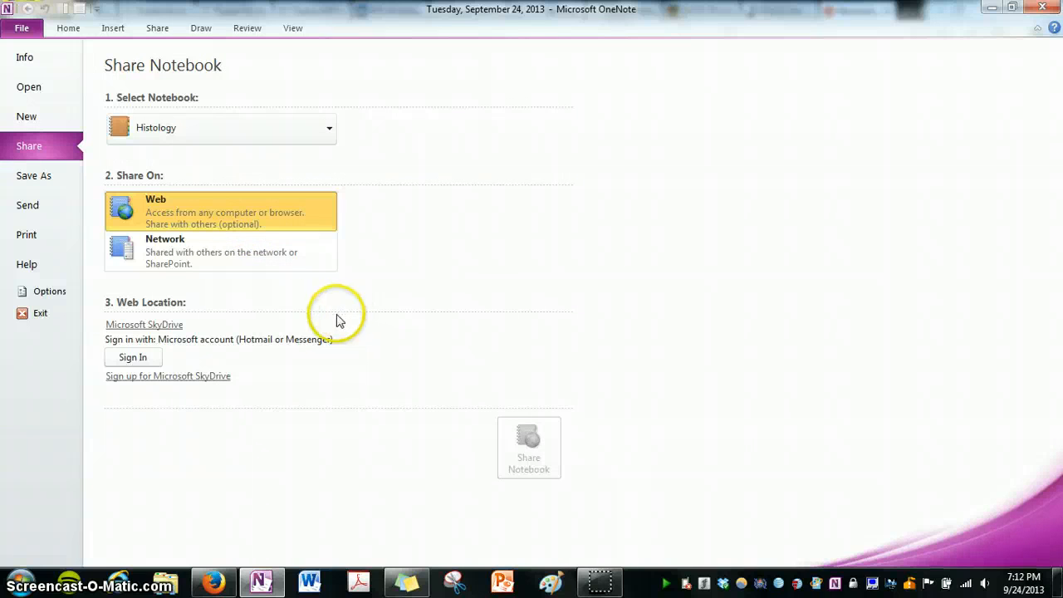
pyautogui.click(114, 376)
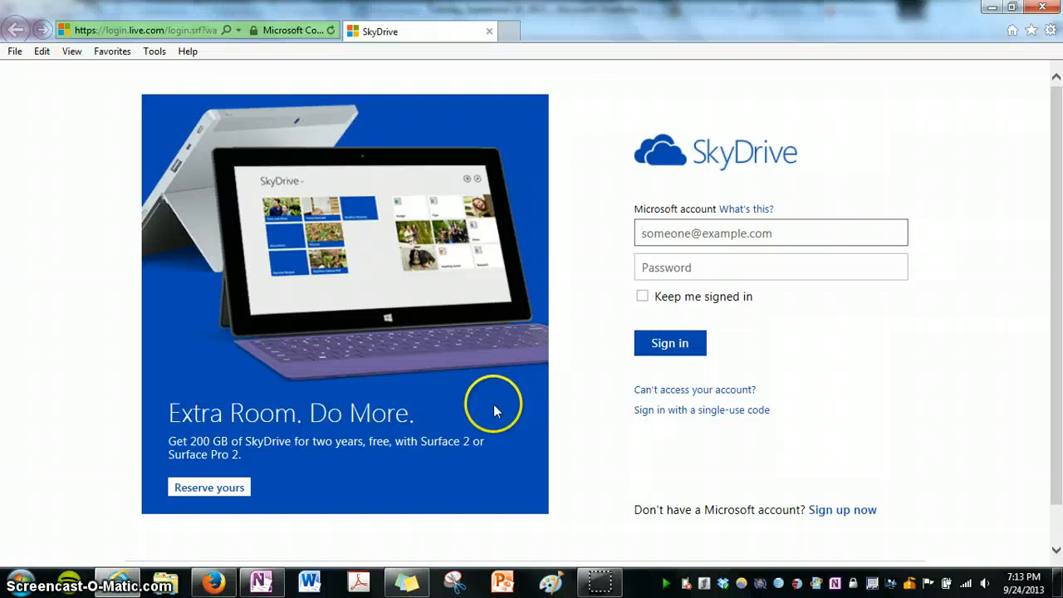
pyautogui.click(861, 519)
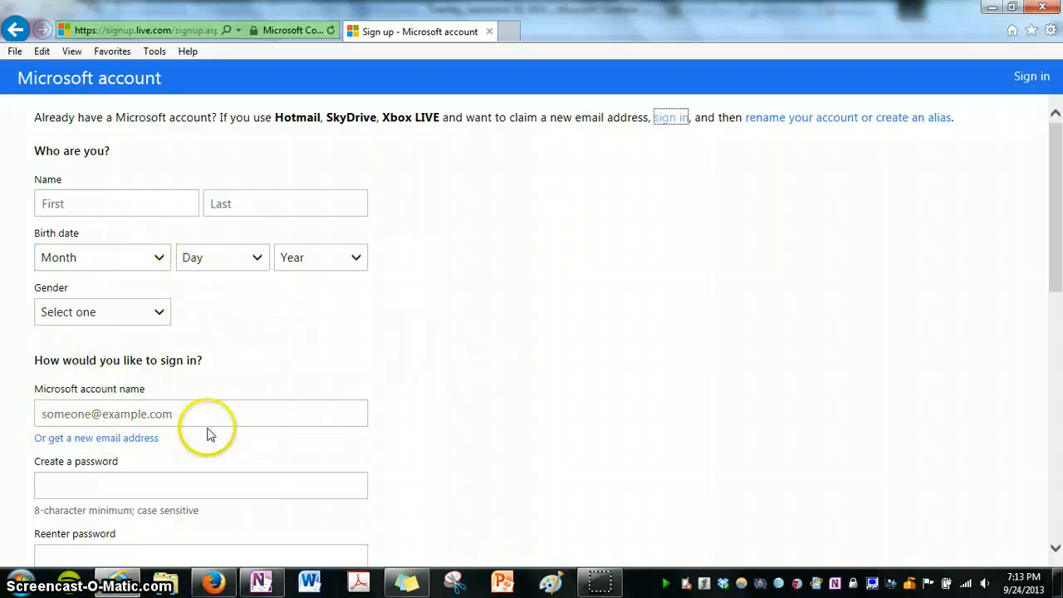
# - Show the new outlook.com address option on the registration form and review the remaining fields through the acceptance section
pyautogui.click(147, 444)
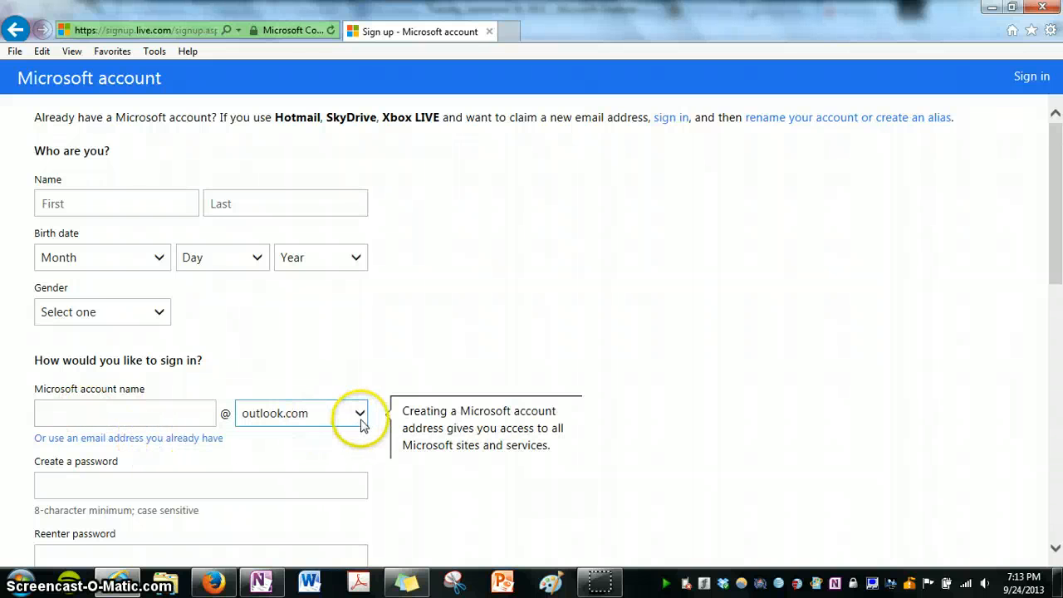
pyautogui.rightClick(626, 383)
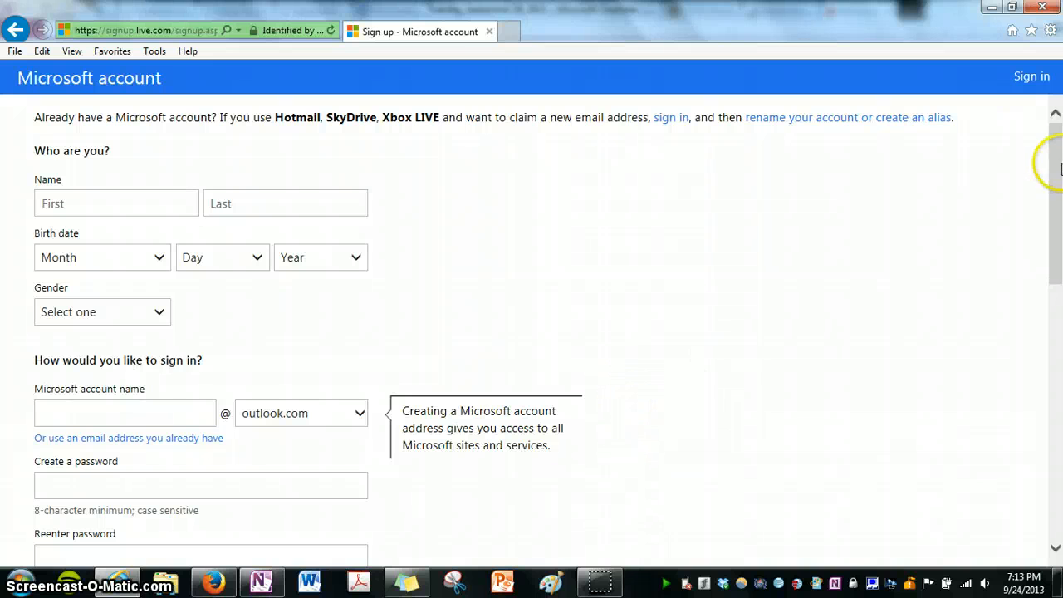
pyautogui.moveTo(1060, 169); pyautogui.dragTo(1059, 260)
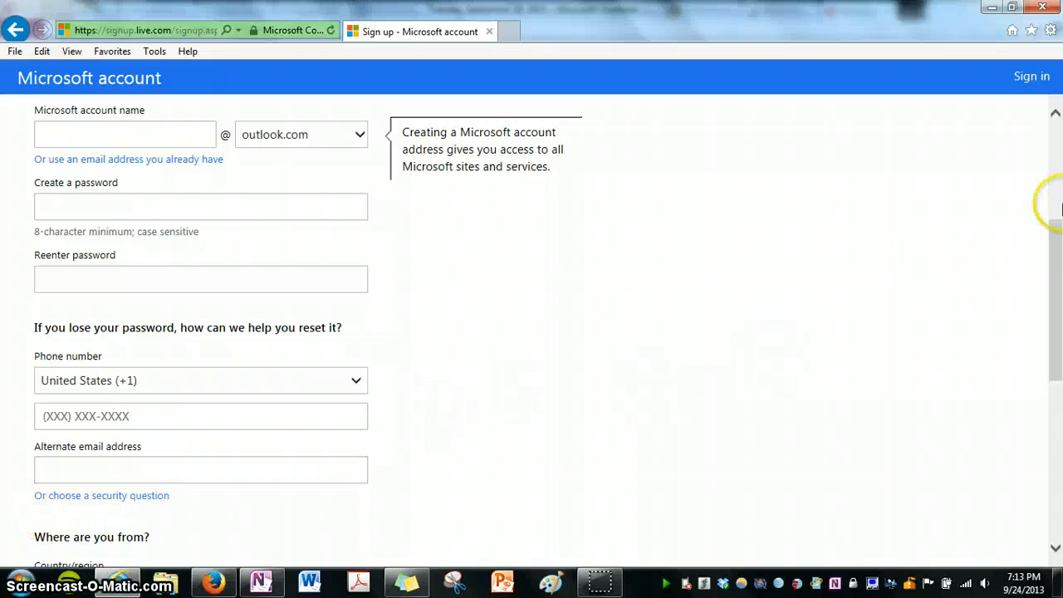
pyautogui.moveTo(1059, 236); pyautogui.dragTo(1059, 364)
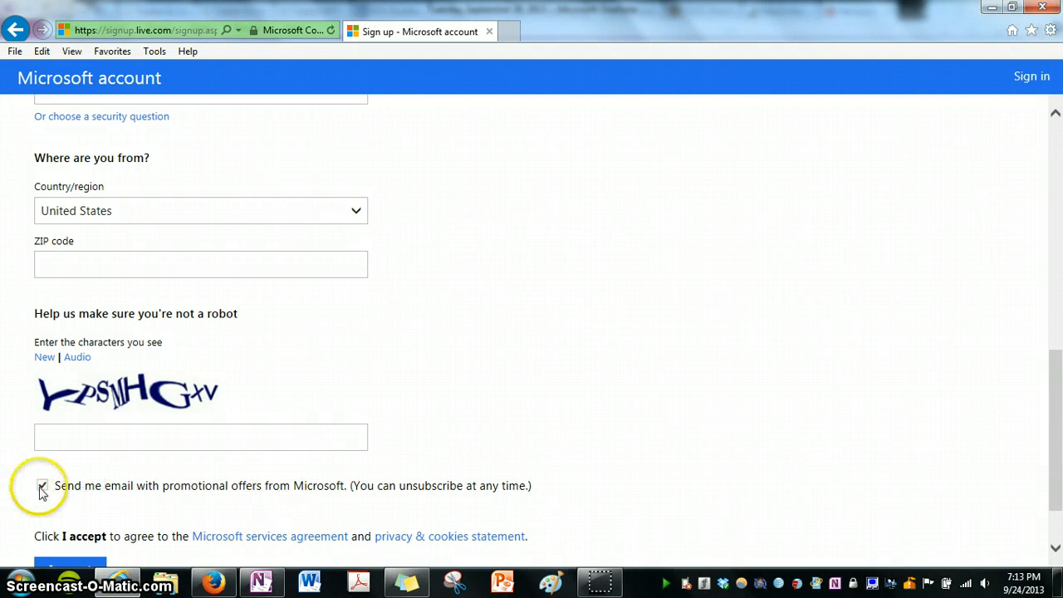
pyautogui.moveTo(1062, 376); pyautogui.dragTo(1062, 403)
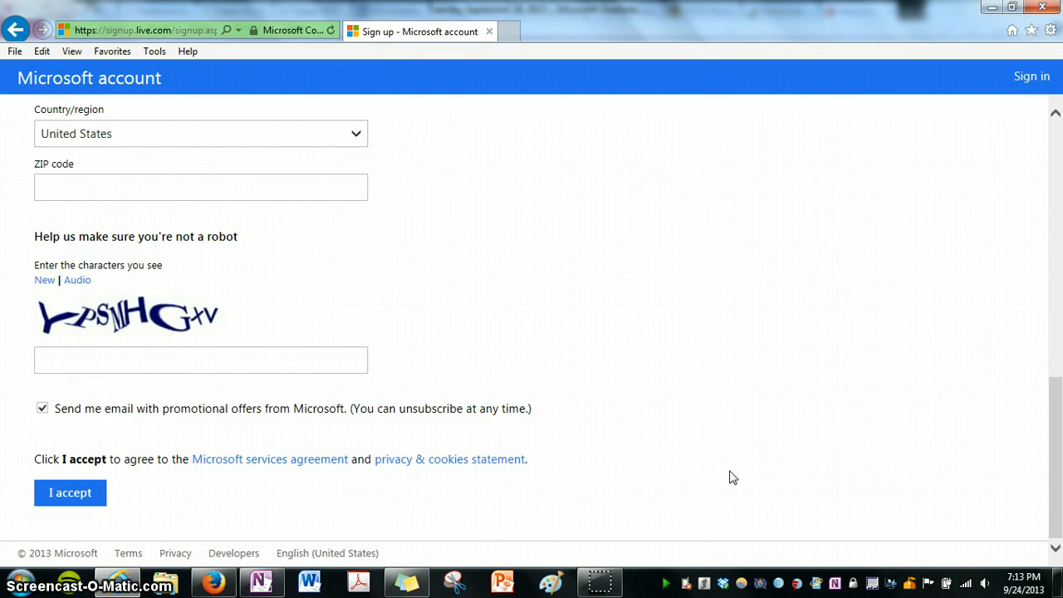
# - Return to OneNote and sign in to SkyDrive with the Windows Live ID e-mail address and password
pyautogui.hotkey('alt', 'Tab')
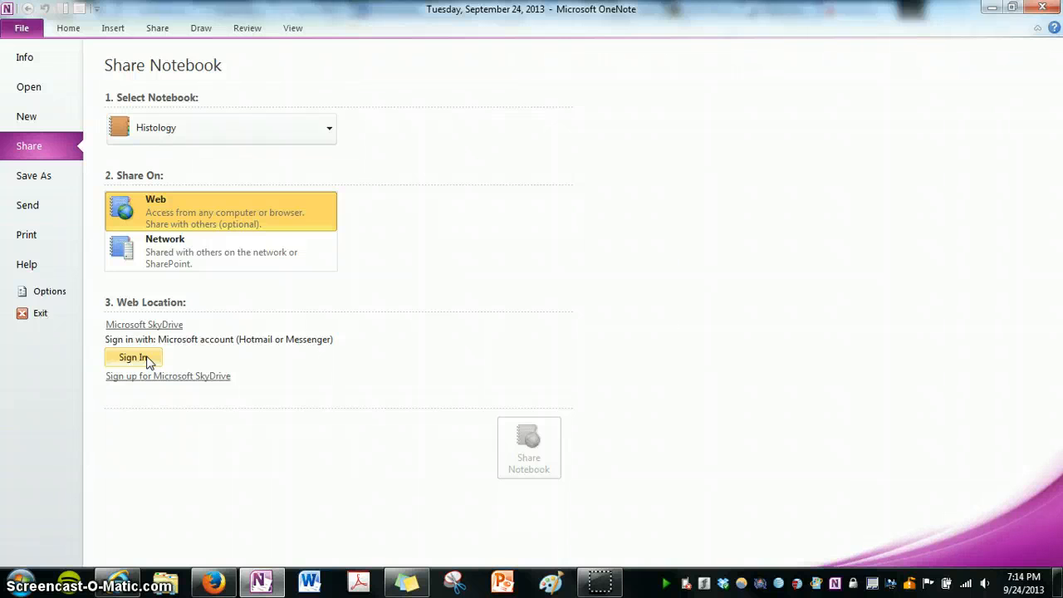
pyautogui.click(146, 357)
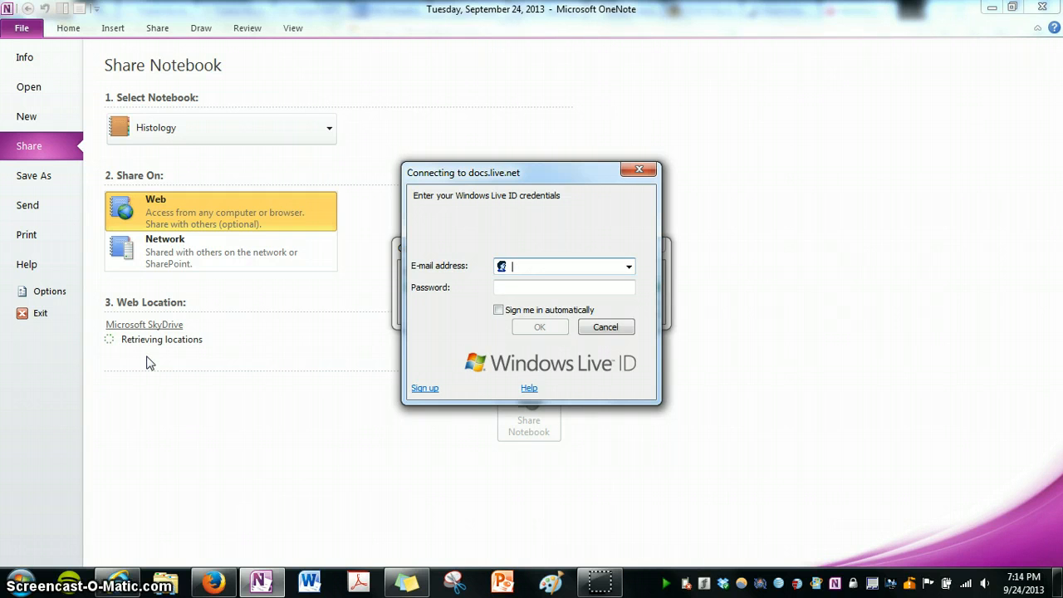
pyautogui.click(550, 213)
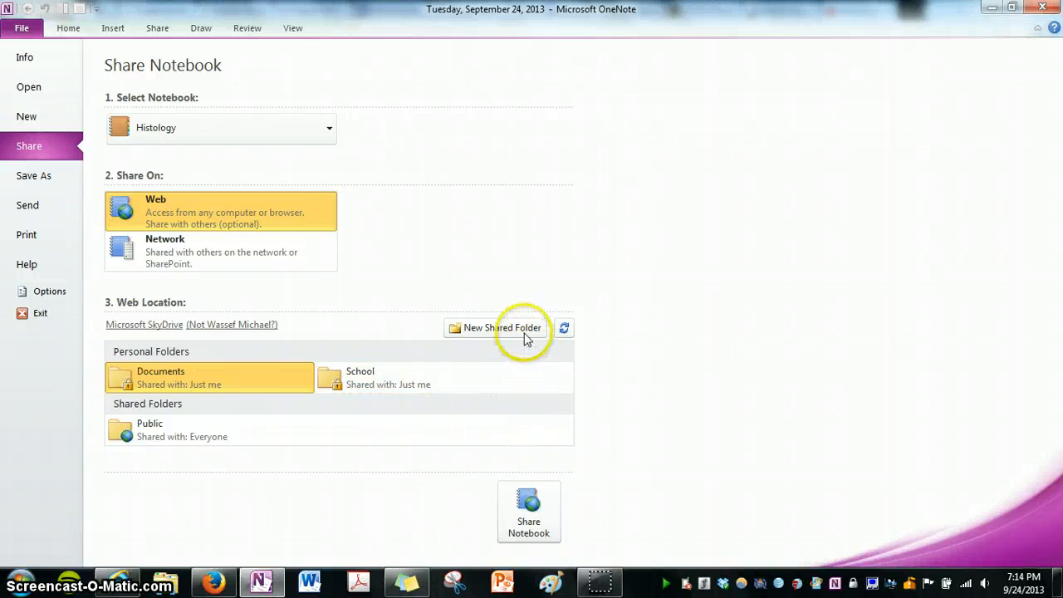
# - Start a new shared folder from the notebook's web location and sign in to SkyDrive in the browser with the account e-mail and password
pyautogui.click(502, 328)
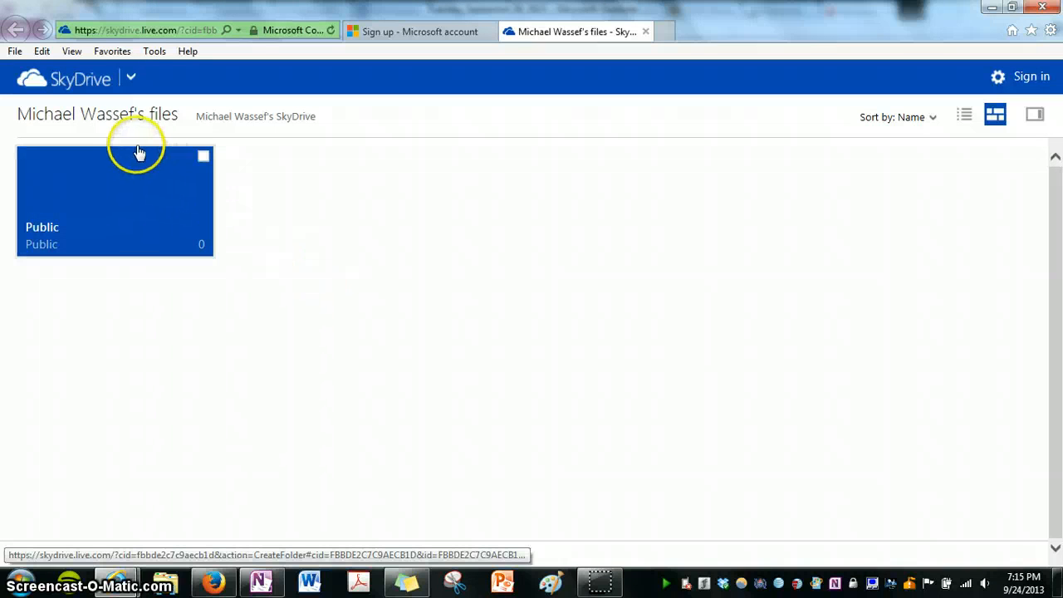
pyautogui.click(51, 86)
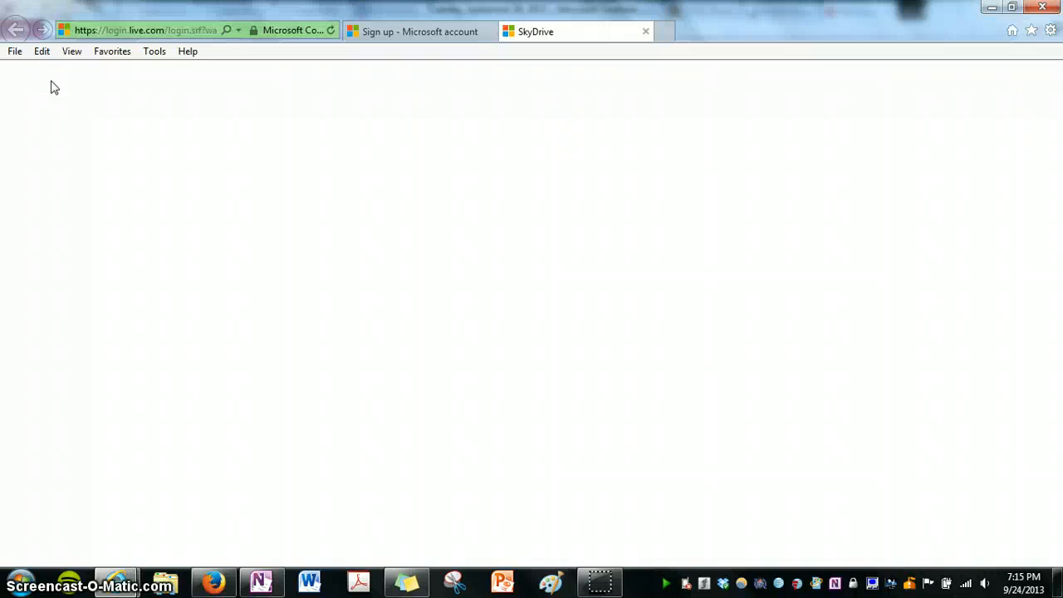
pyautogui.click(420, 288)
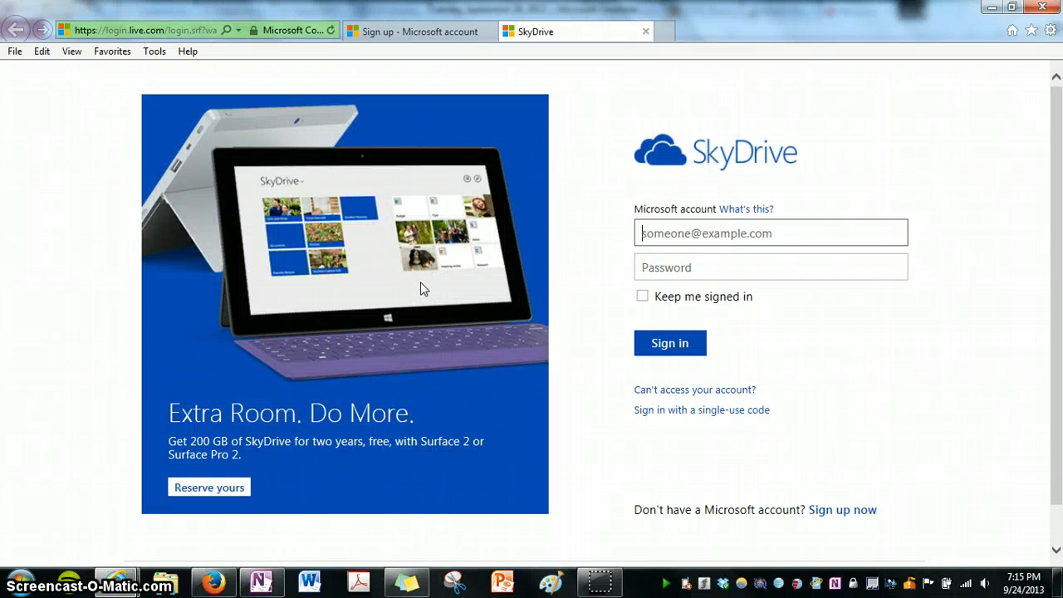
pyautogui.click(757, 385)
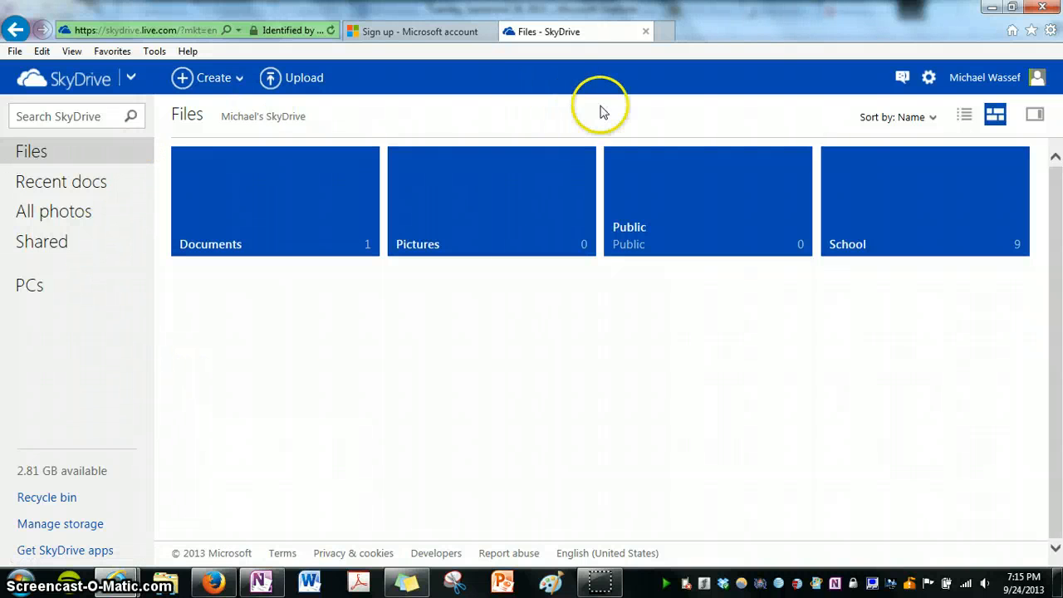
# - Create a new SkyDrive folder named Test
pyautogui.click(206, 80)
pyautogui.click(199, 112)
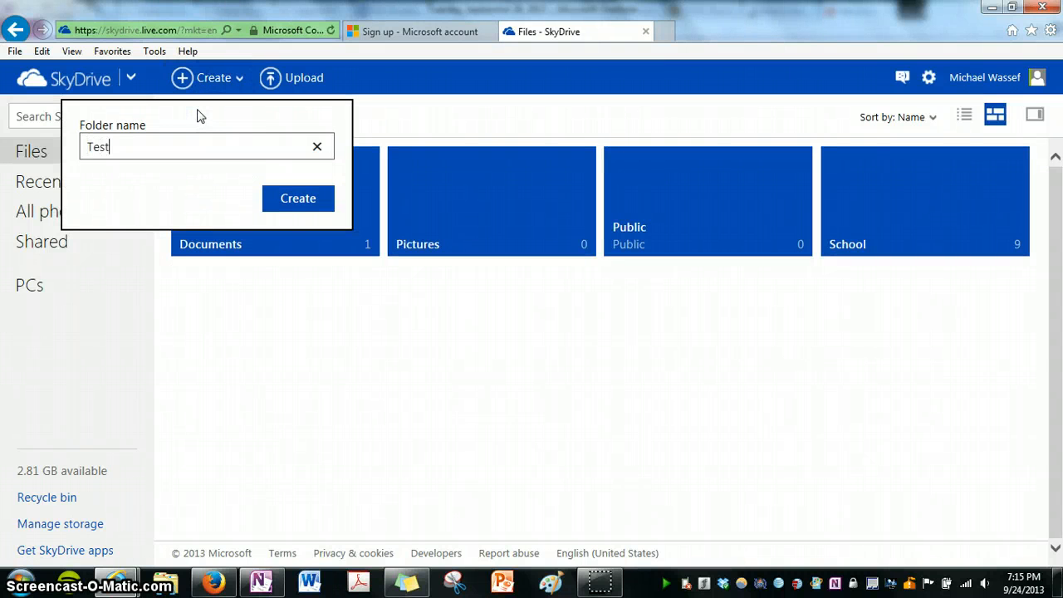
pyautogui.click(281, 196)
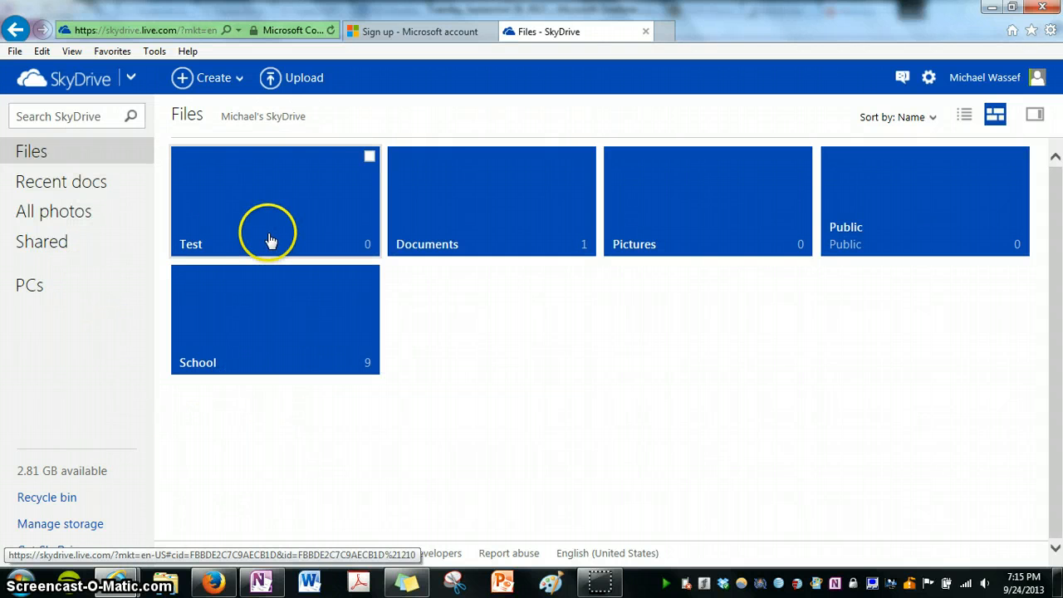
# - Back in OneNote, refresh the SkyDrive folder list and share the Histology notebook to the Test folder without e-mailing a link
pyautogui.hotkey('alt', 'Tab')
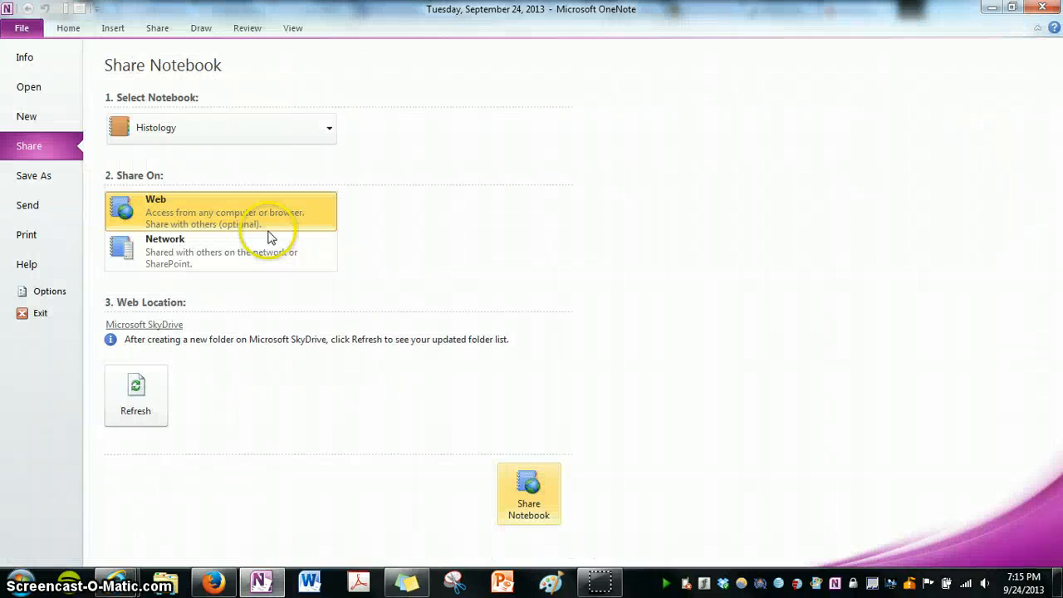
pyautogui.click(137, 402)
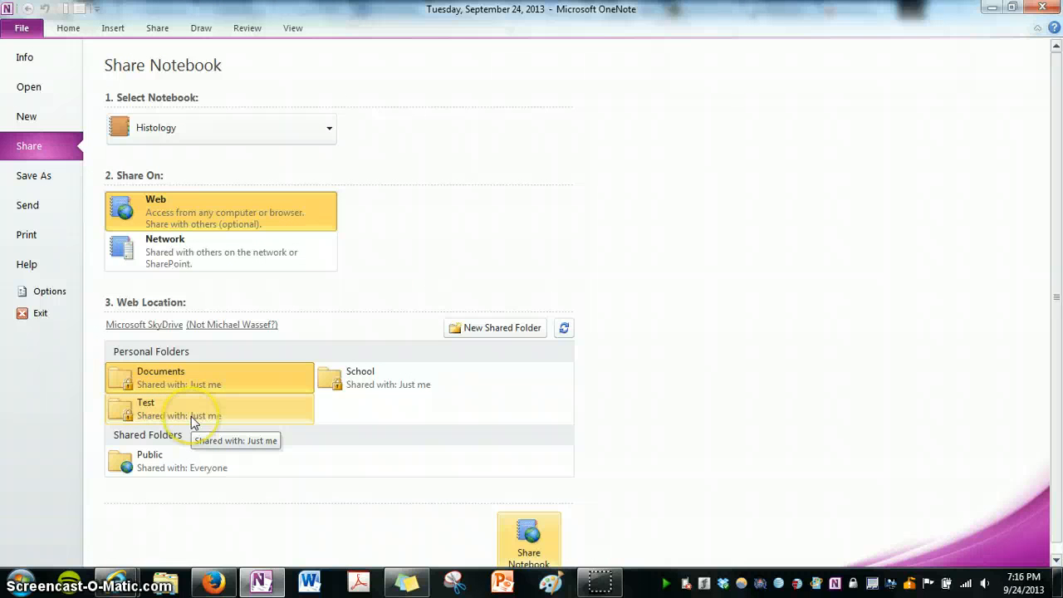
pyautogui.click(192, 418)
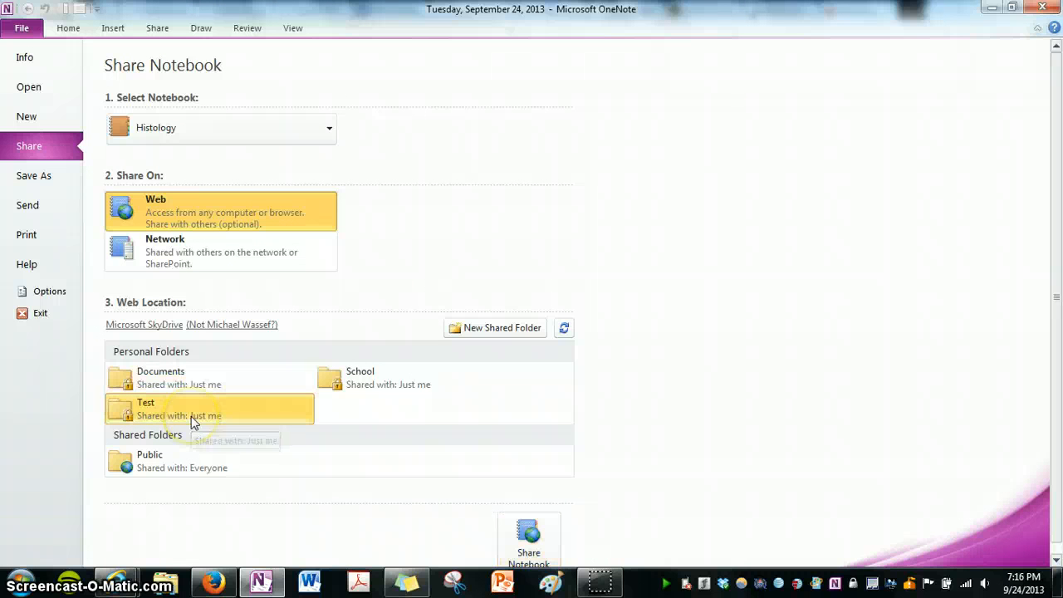
pyautogui.click(531, 538)
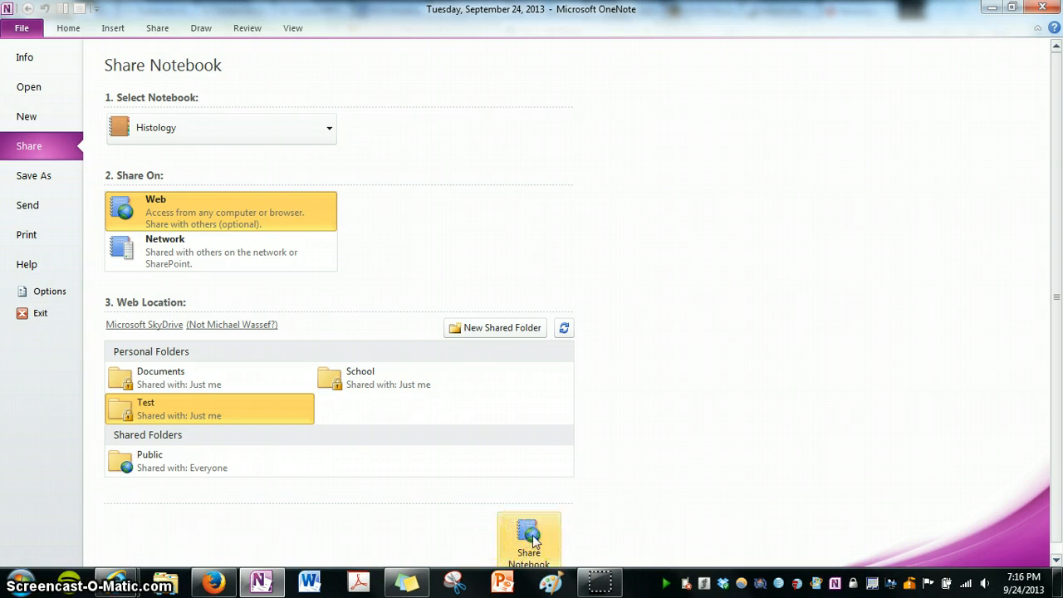
pyautogui.click(532, 540)
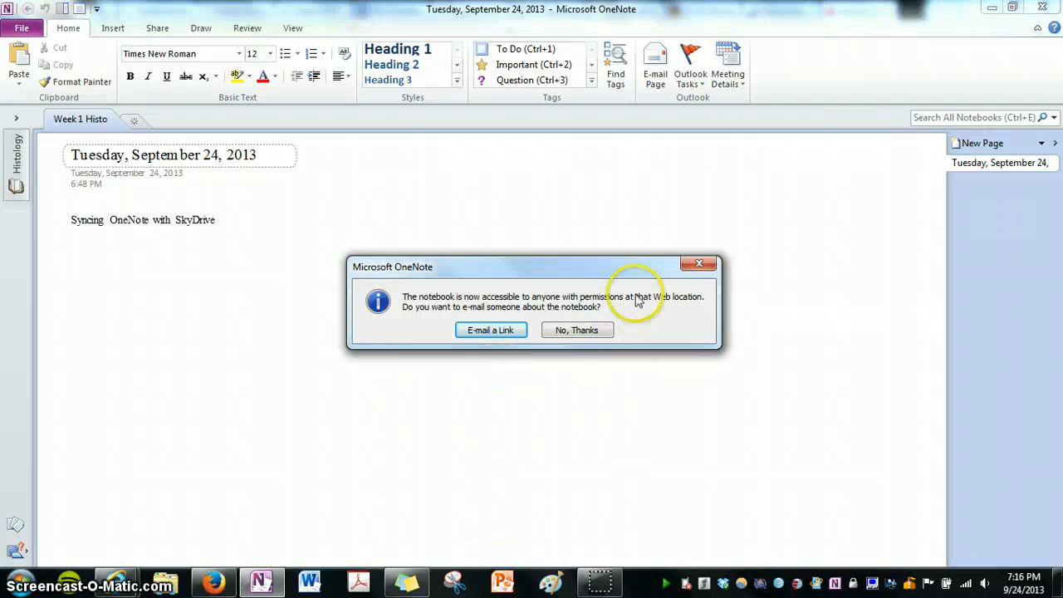
pyautogui.click(585, 332)
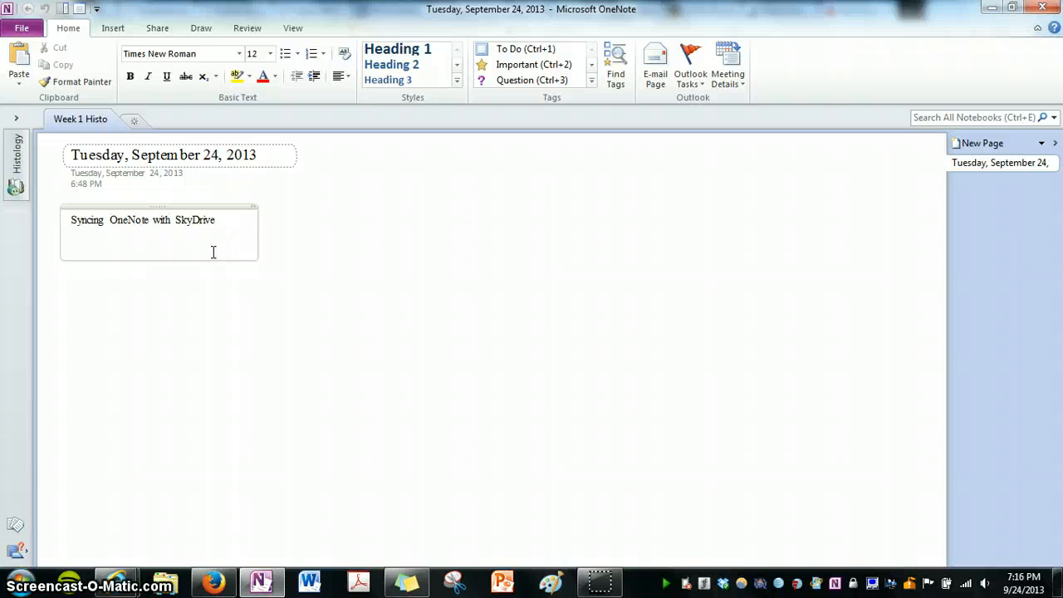
# - Check the Histology notebook's sync status and close the synchronization window
pyautogui.rightClick(17, 187)
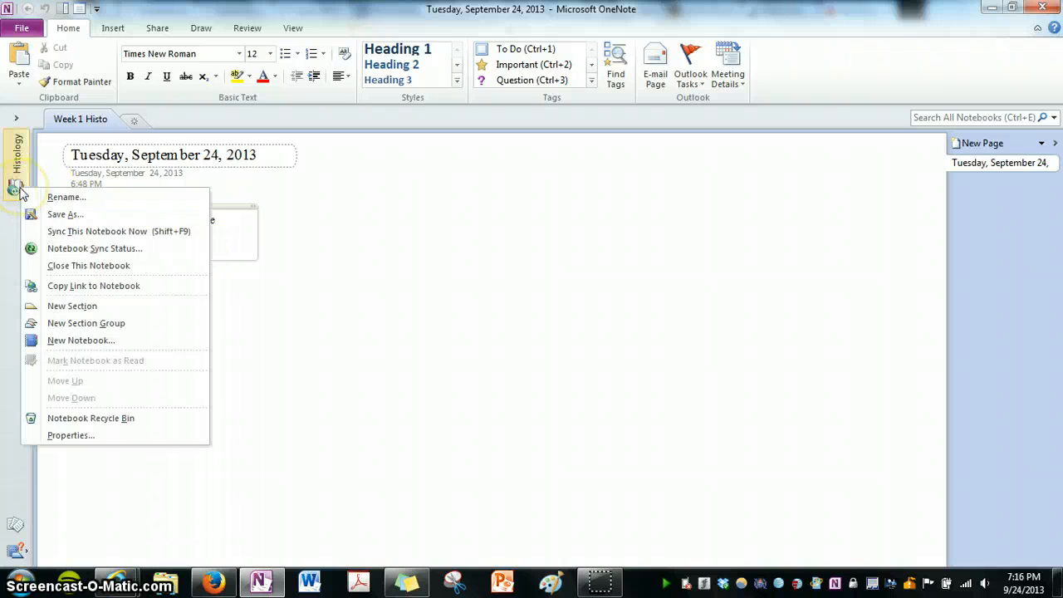
pyautogui.click(111, 250)
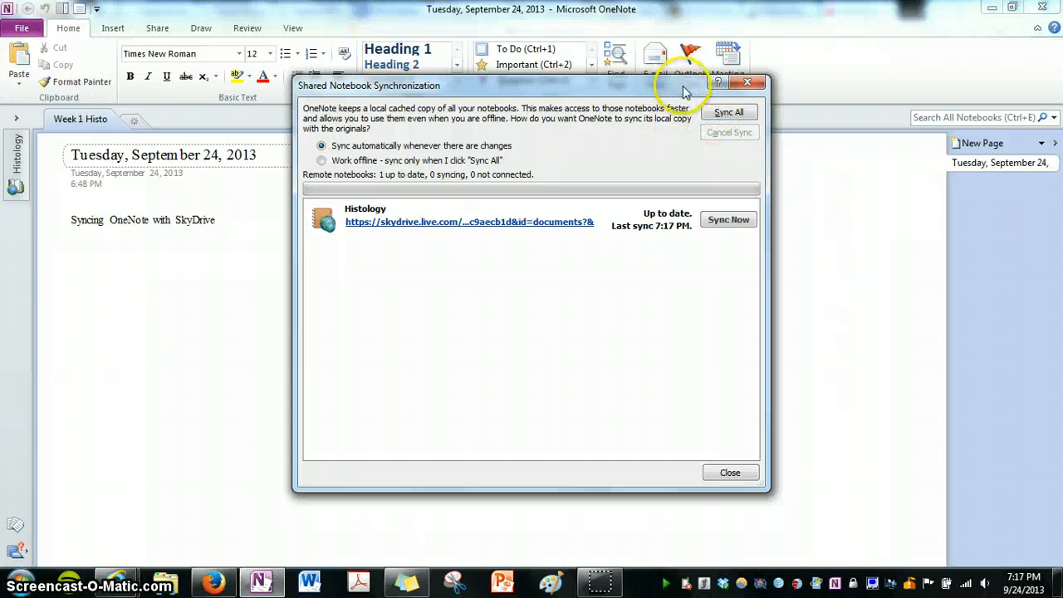
pyautogui.click(739, 87)
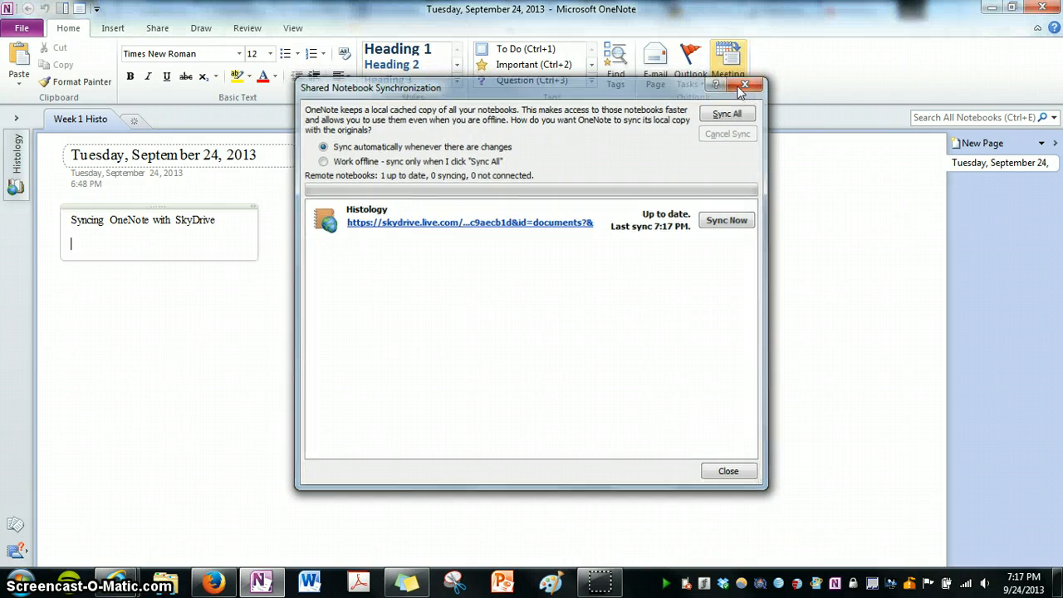
# - Switch to SkyDrive in the browser, open the Test folder and refresh its contents
pyautogui.hotkey('alt', 'Tab')
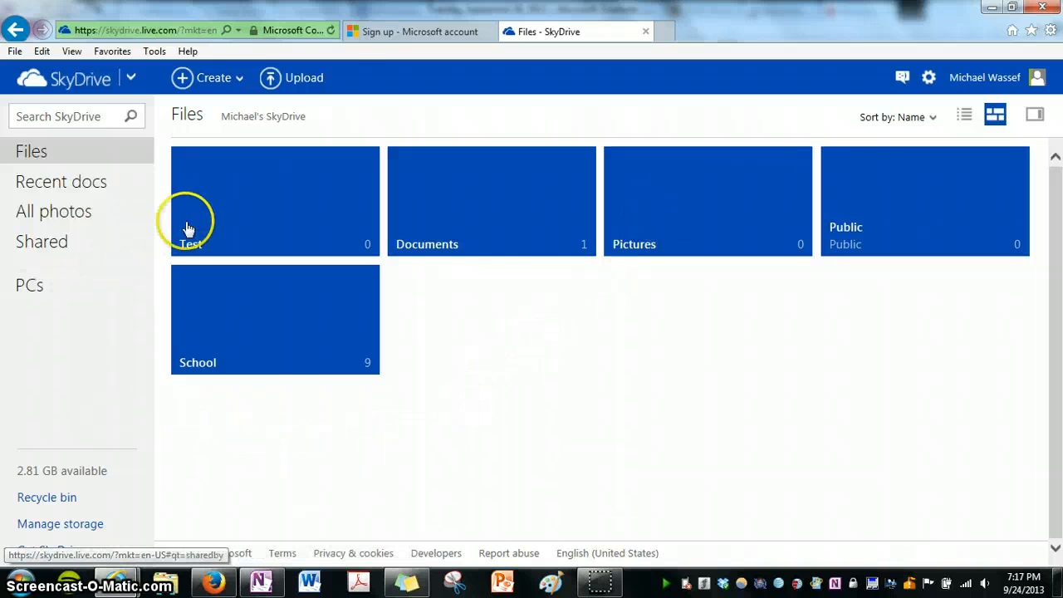
pyautogui.click(266, 226)
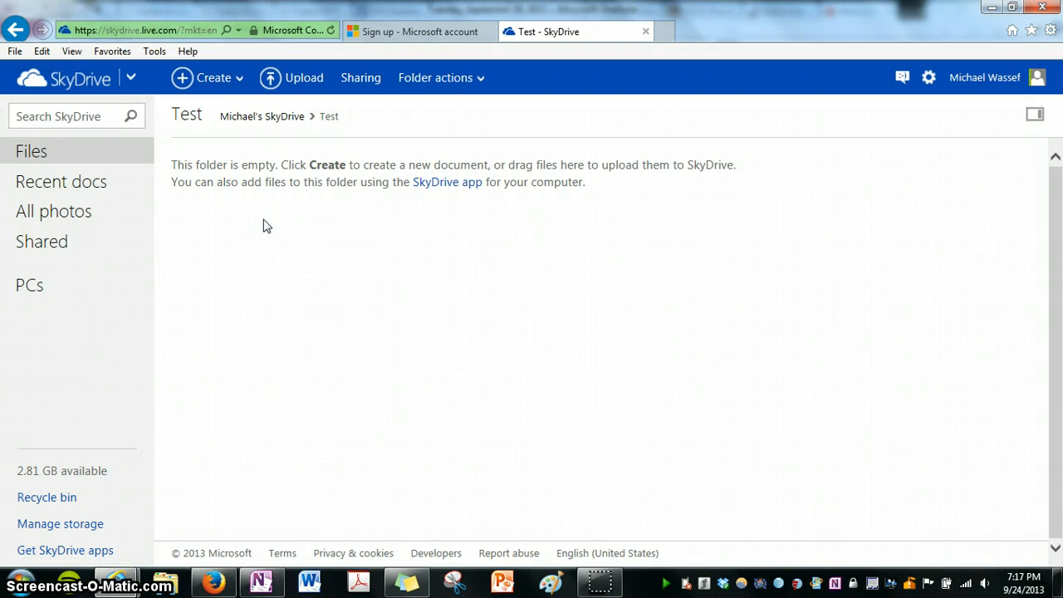
pyautogui.press('F5')
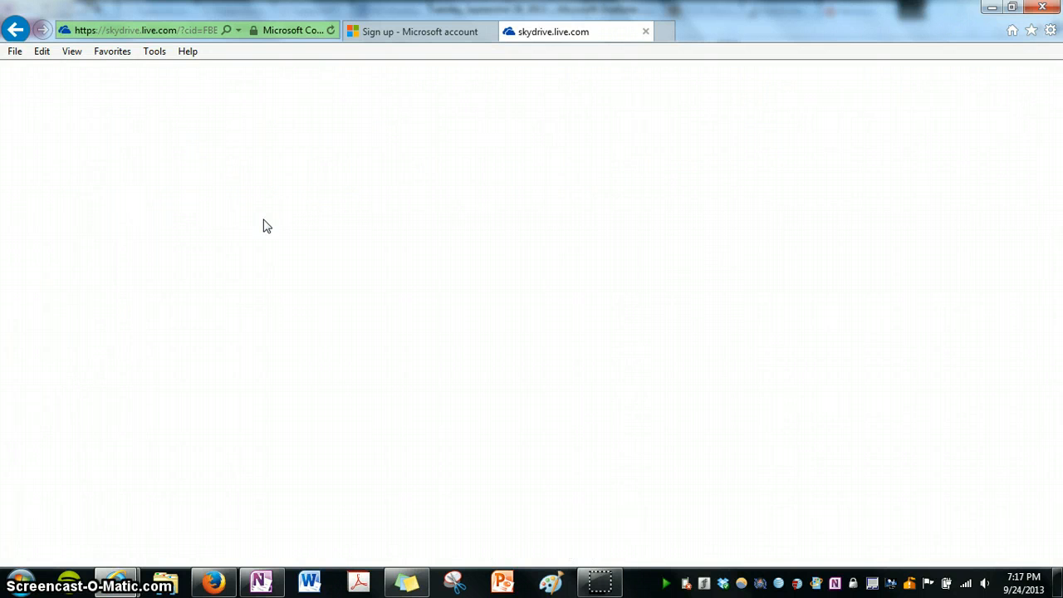
# - Open the Histology notebook from the Test folder in OneNote Web App and switch it to browser editing
pyautogui.click(289, 164)
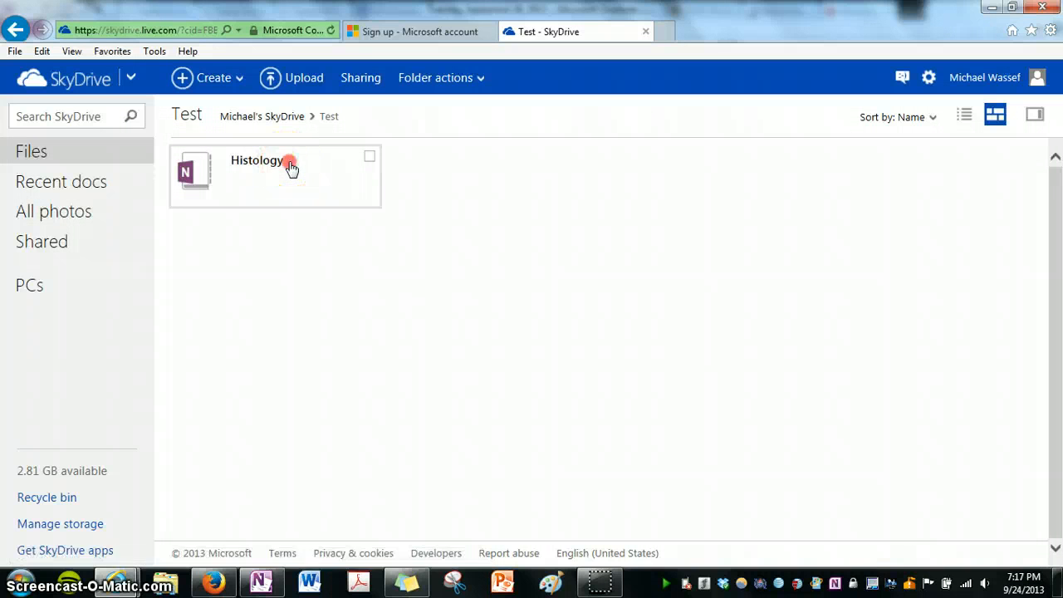
pyautogui.rightClick(291, 167)
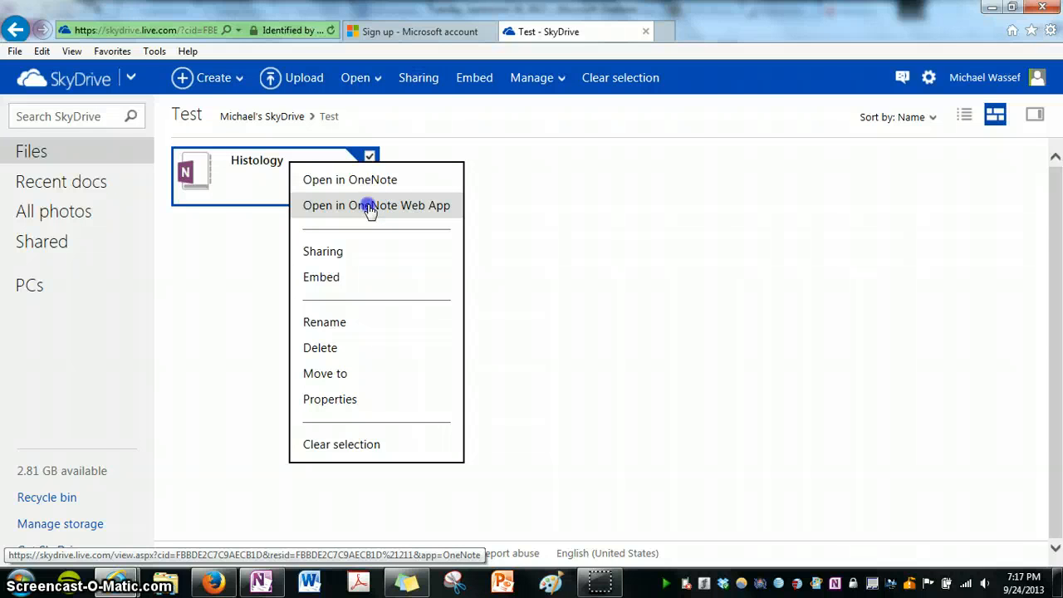
pyautogui.click(370, 207)
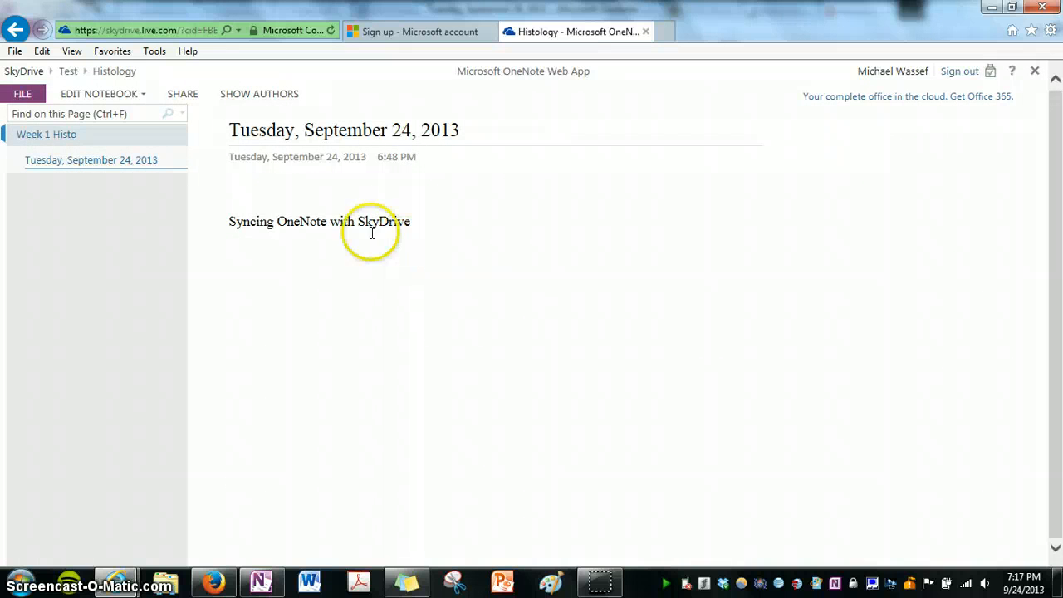
pyautogui.click(130, 97)
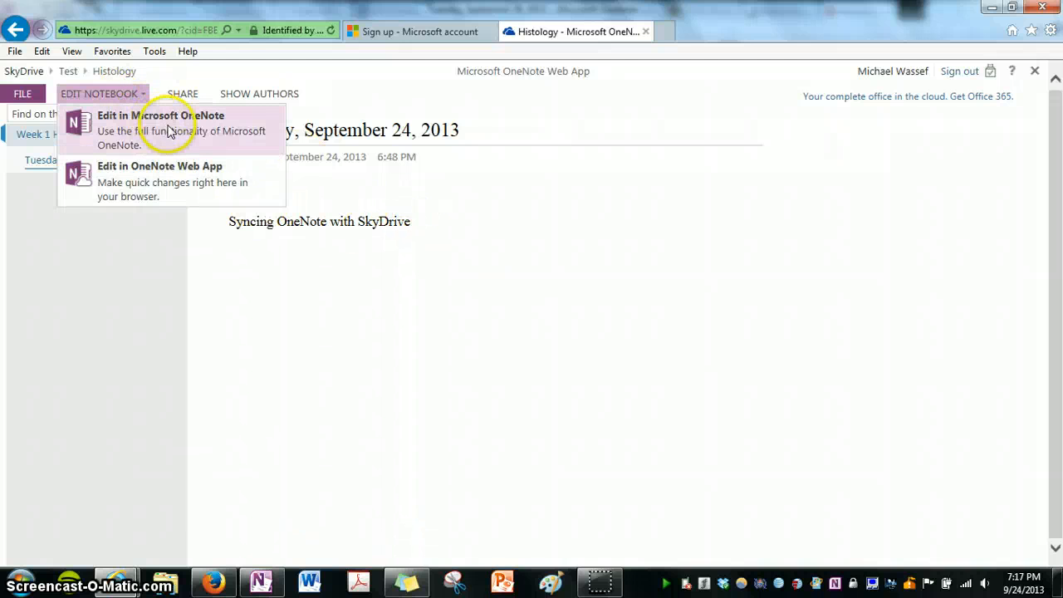
pyautogui.click(186, 181)
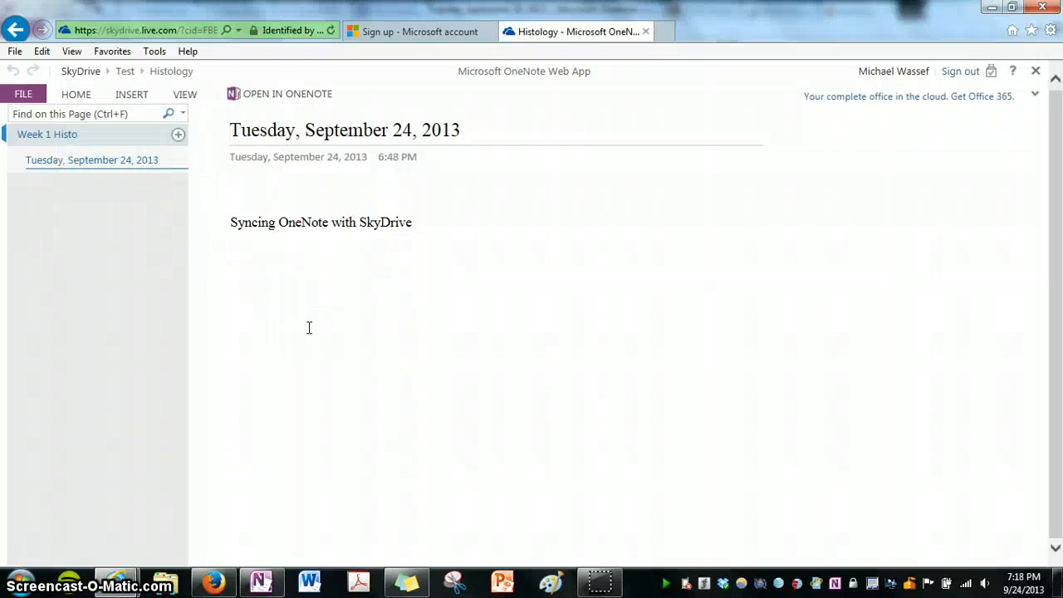
# - Examine the text formatting, insertion and view commands that OneNote Web App offers for the Histology page, and switch back to desktop OneNote
pyautogui.click(451, 252)
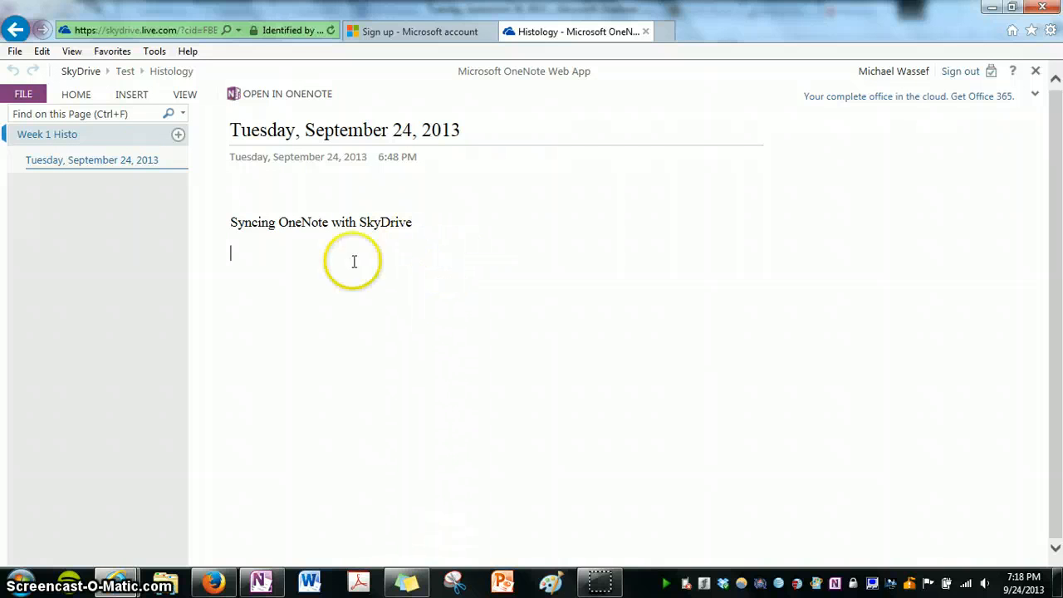
pyautogui.click(77, 95)
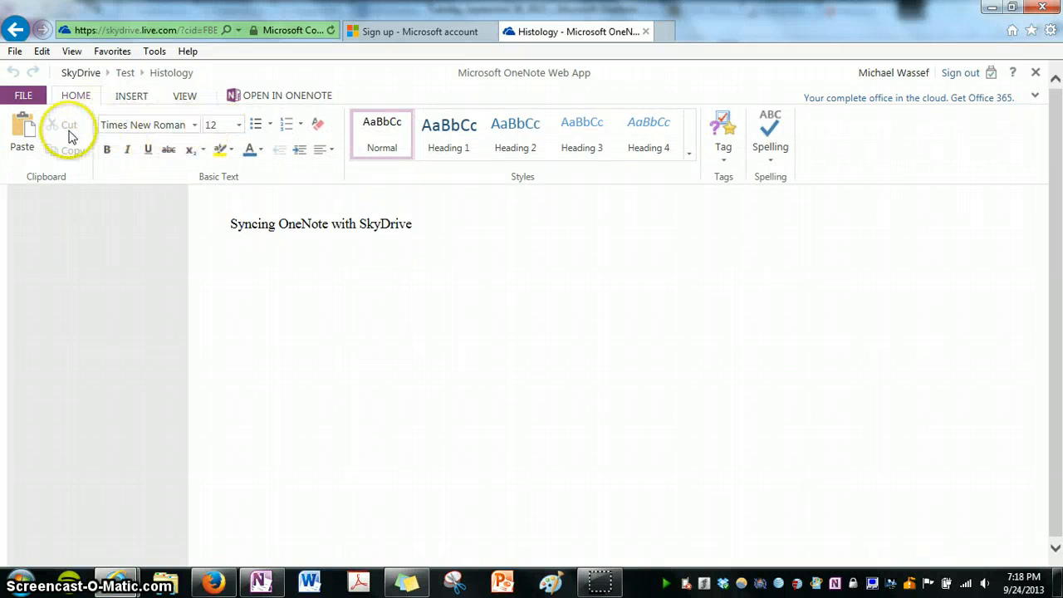
pyautogui.click(137, 95)
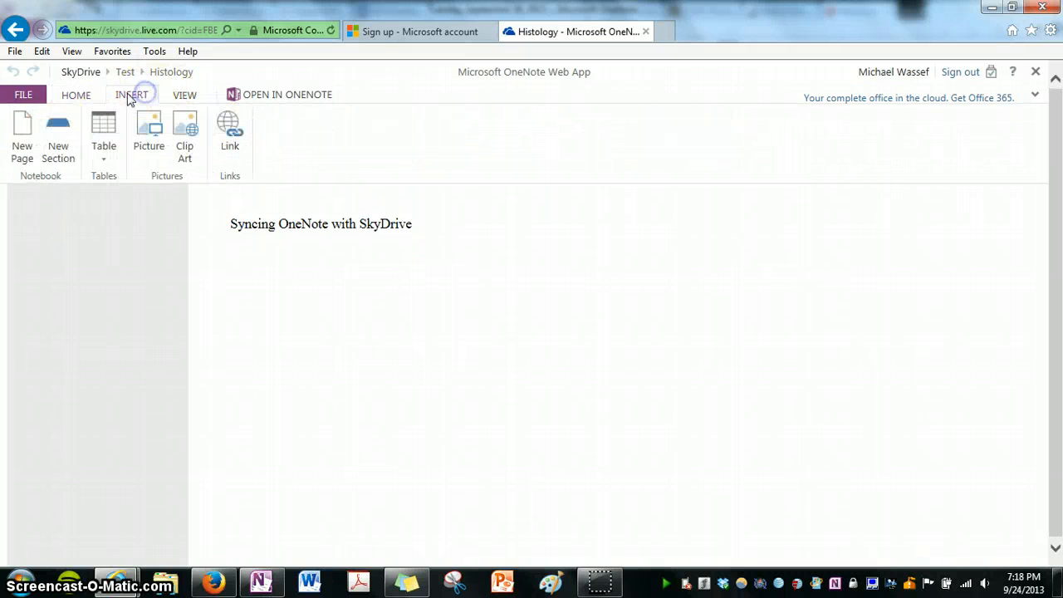
pyautogui.click(79, 96)
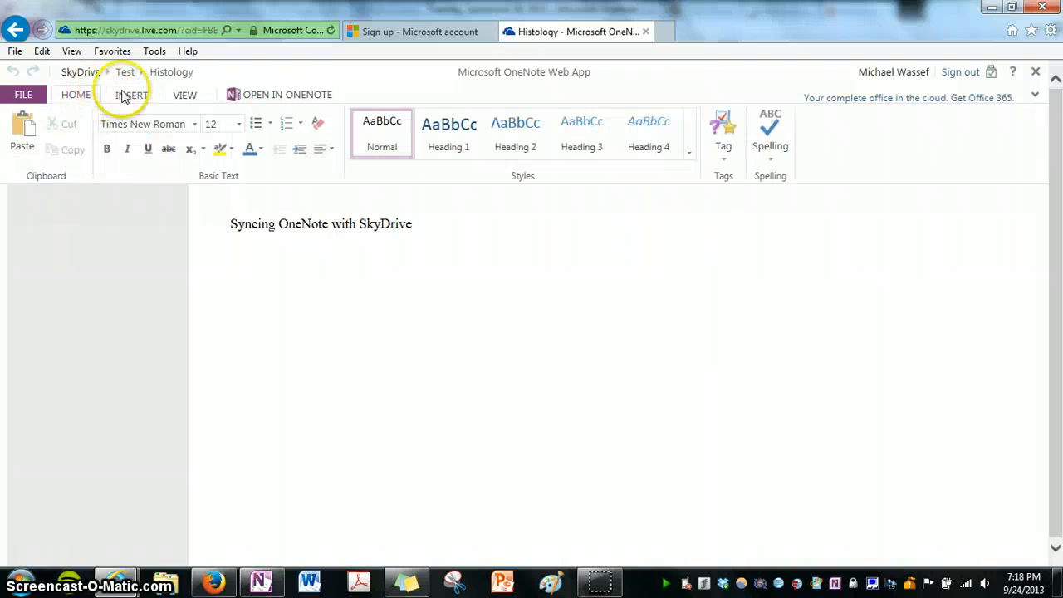
pyautogui.click(179, 96)
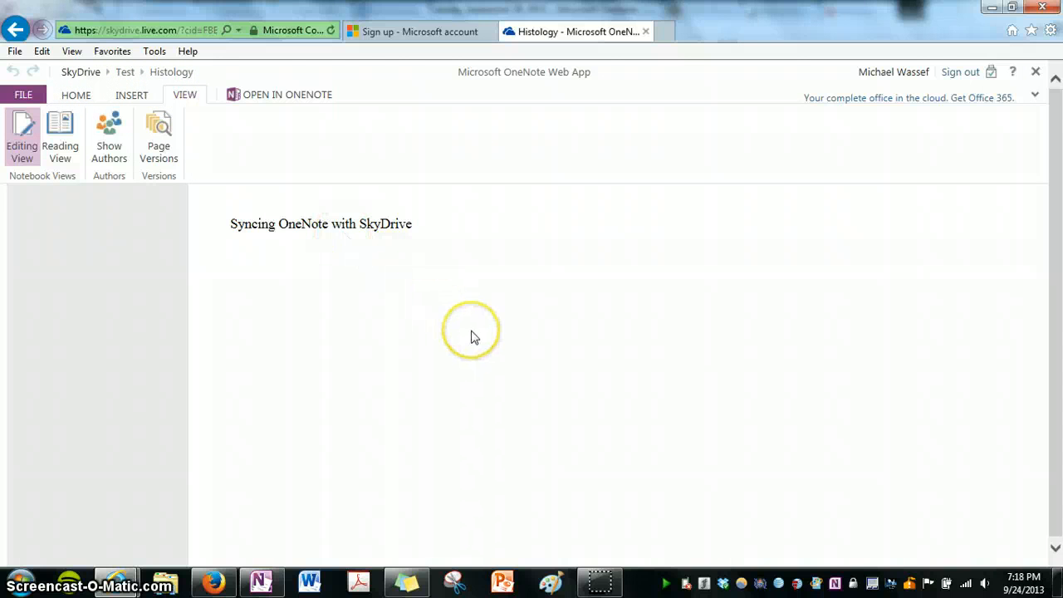
pyautogui.hotkey('alt', 'Tab')
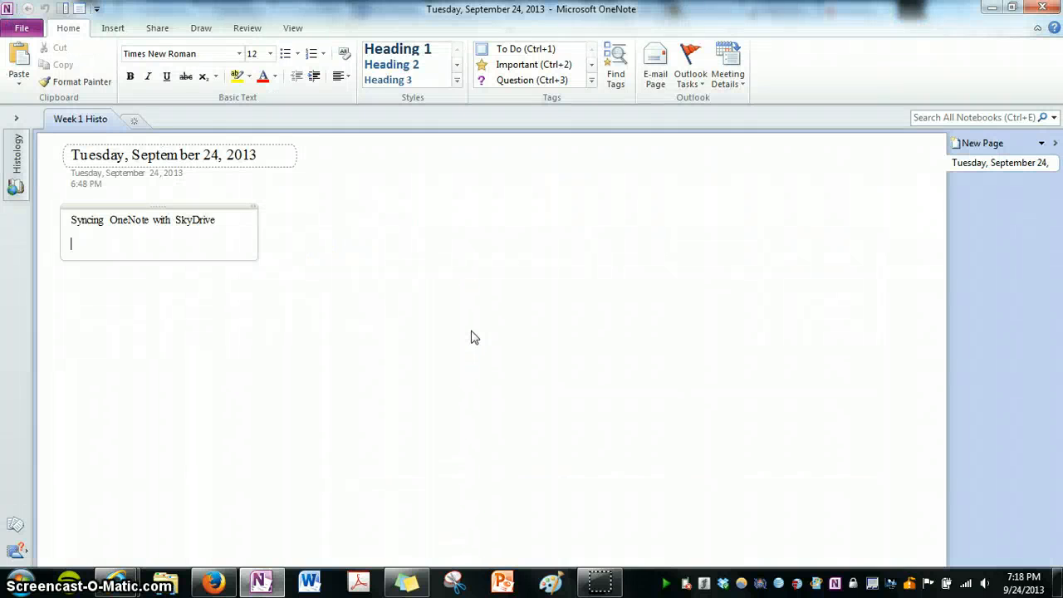